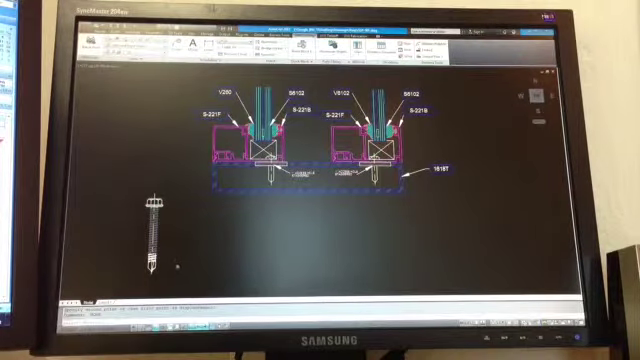
# Select the loose screw on the left with a crossing window and start MOVE
pyautogui.click(160, 276)
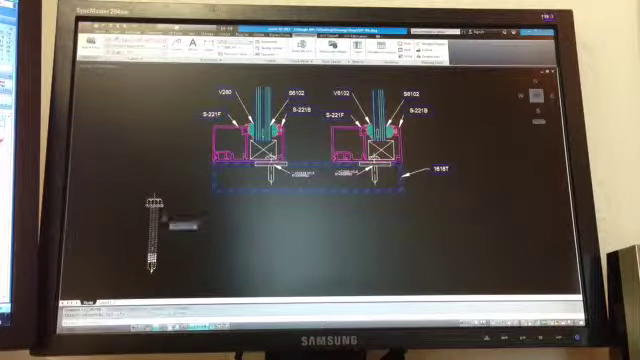
pyautogui.press('Return')
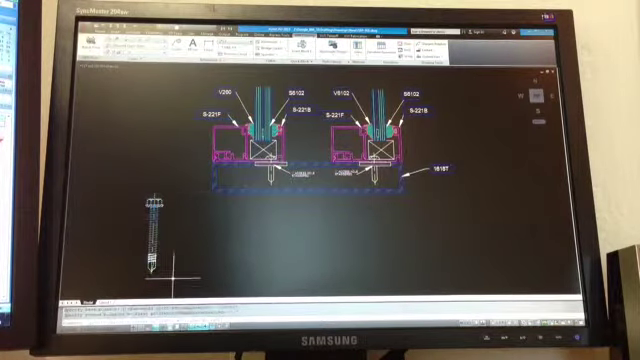
# Drop the screw below the 1" access hole in the left frame section
pyautogui.press('Return')
pyautogui.scroll(3, 150, 200)
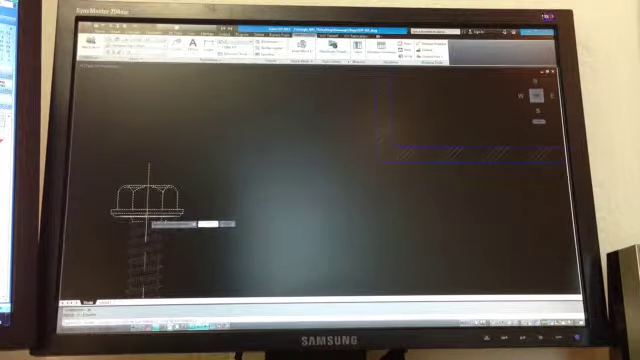
pyautogui.scroll(-3, 145, 205)
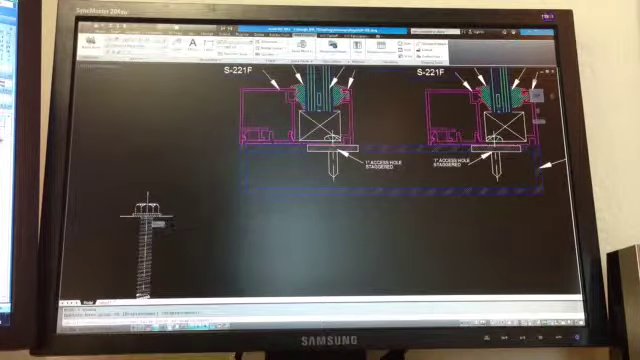
pyautogui.click(331, 178)
pyautogui.scroll(3, 340, 185)
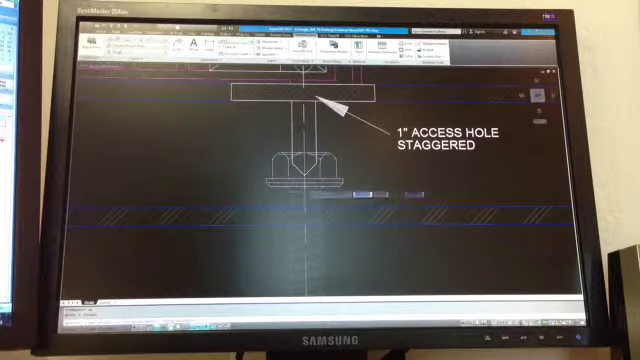
pyautogui.click(305, 205)
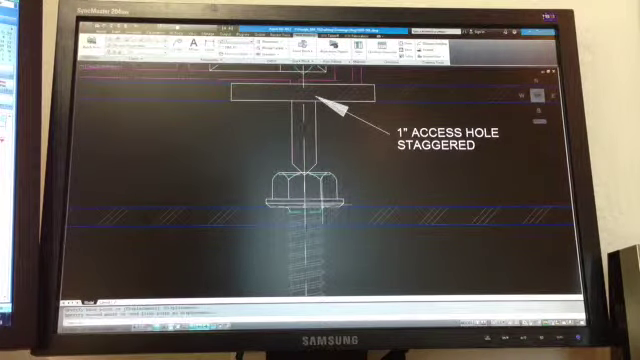
pyautogui.scroll(-2, 400, 210)
pyautogui.scroll(-2, 400, 210)
pyautogui.scroll(-2, 405, 220)
pyautogui.scroll(-2, 375, 183)
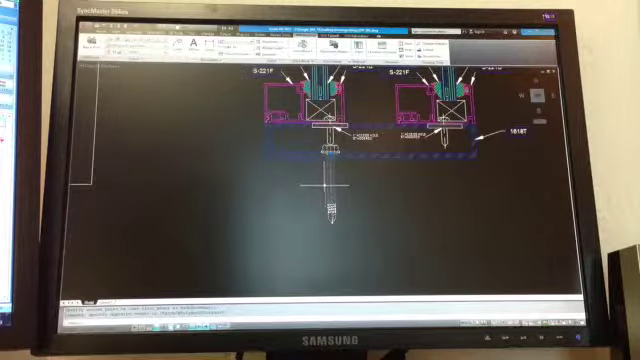
# Undo the move, then move the screw by its head, snapped perpendicular under the hole
pyautogui.click(414, 229)
pyautogui.click(275, 245)
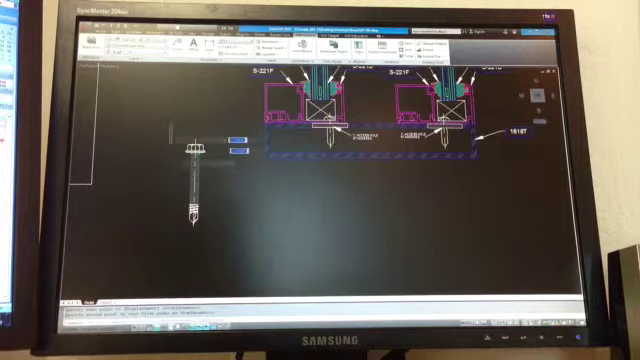
pyautogui.scroll(2, 214, 157)
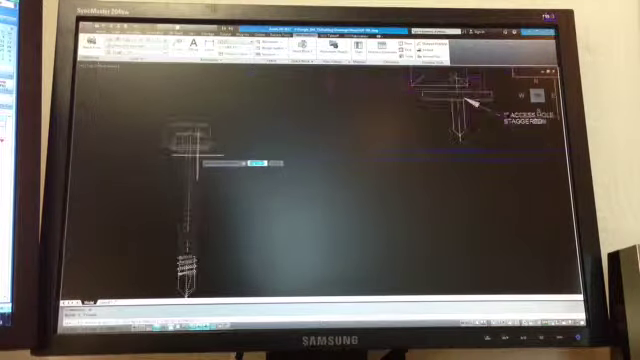
pyautogui.scroll(2, 196, 162)
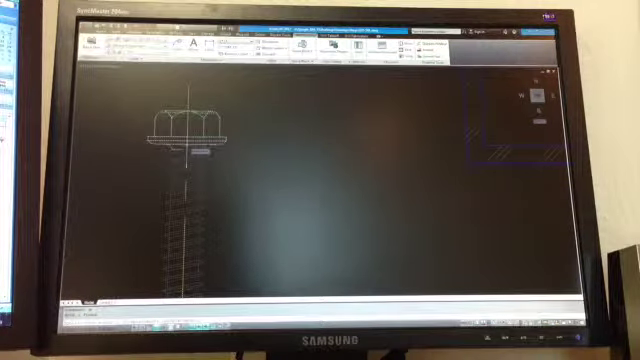
pyautogui.scroll(-3, 190, 150)
pyautogui.scroll(4, 274, 140)
pyautogui.scroll(2, 280, 145)
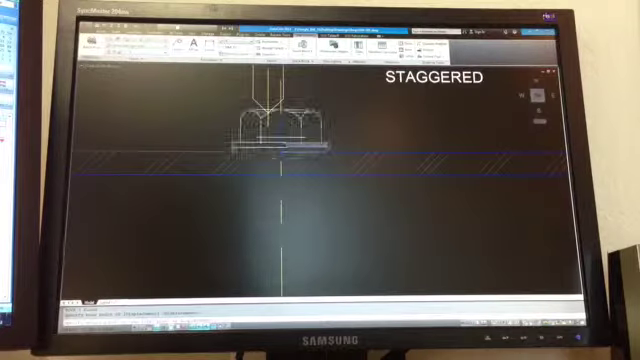
pyautogui.click(265, 145)
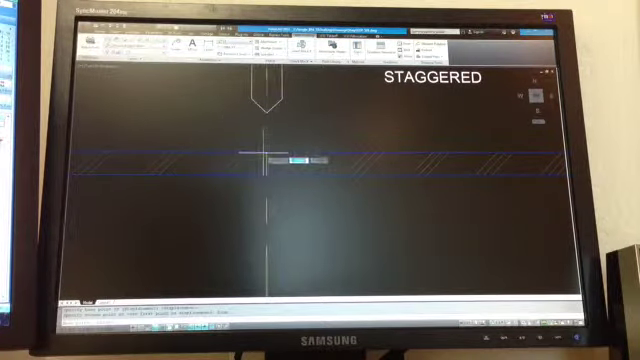
pyautogui.click(265, 148)
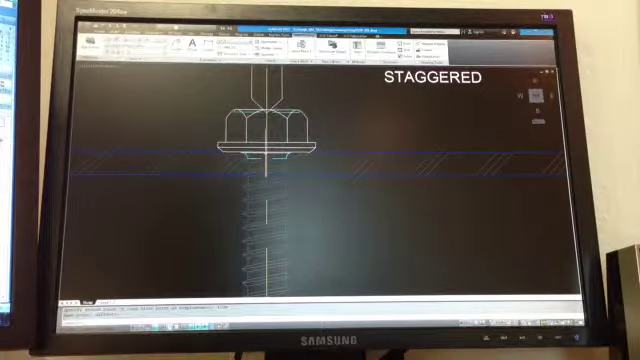